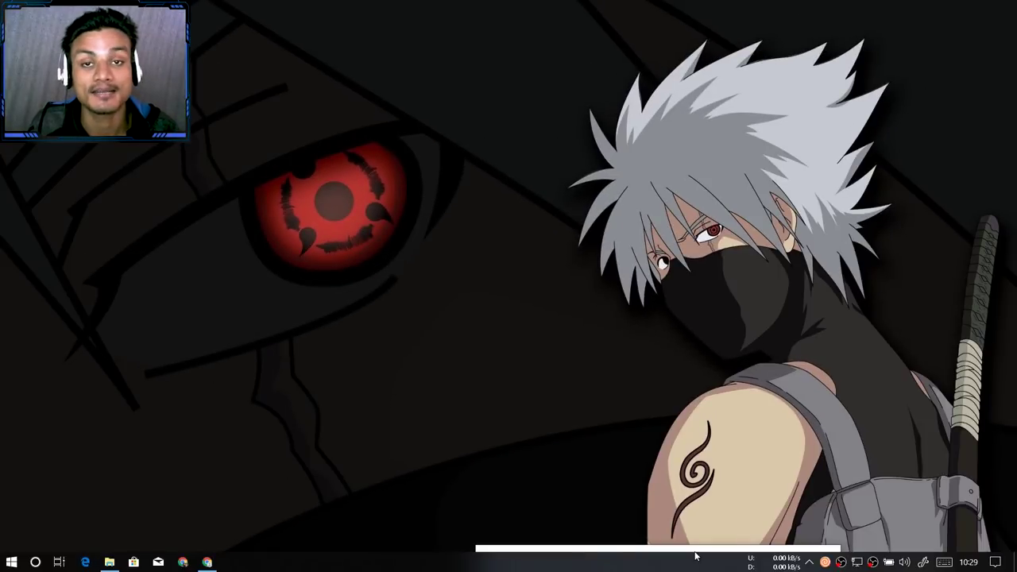
Move the voice changer window up, then apply and clear the Male pitch effect.
left_click_drag(695, 556, 719, 77)
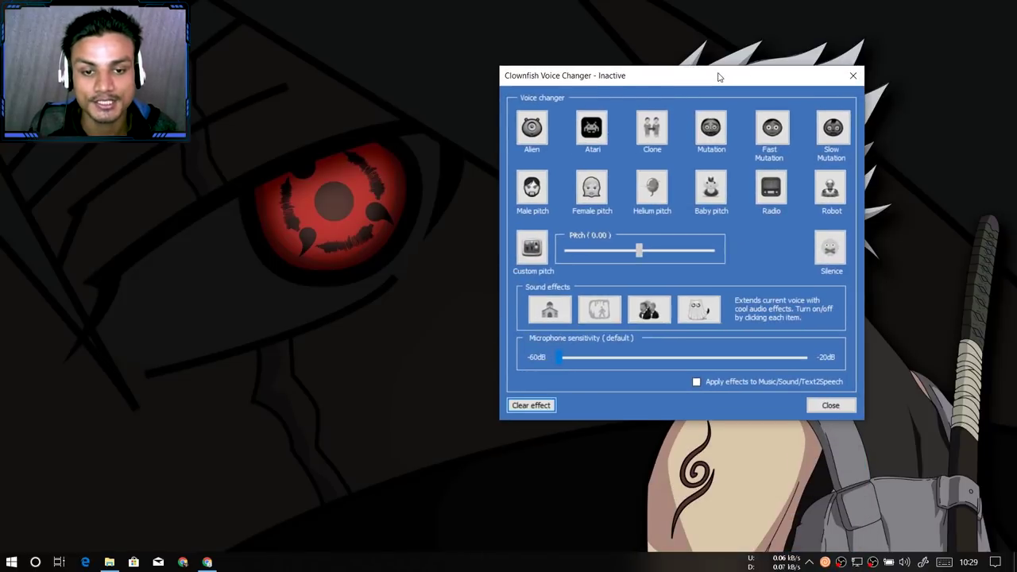
left_click(533, 198)
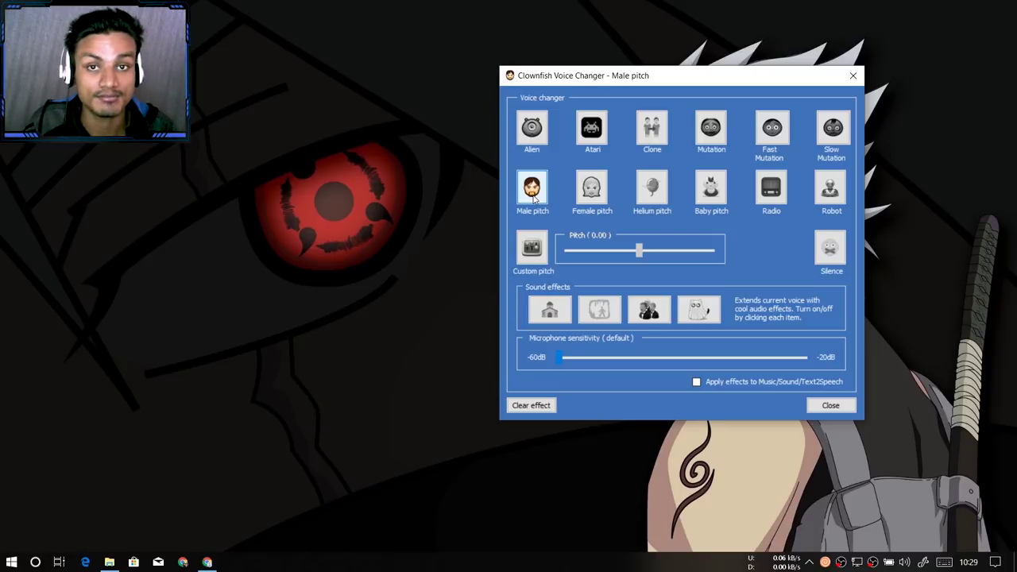
left_click(531, 405)
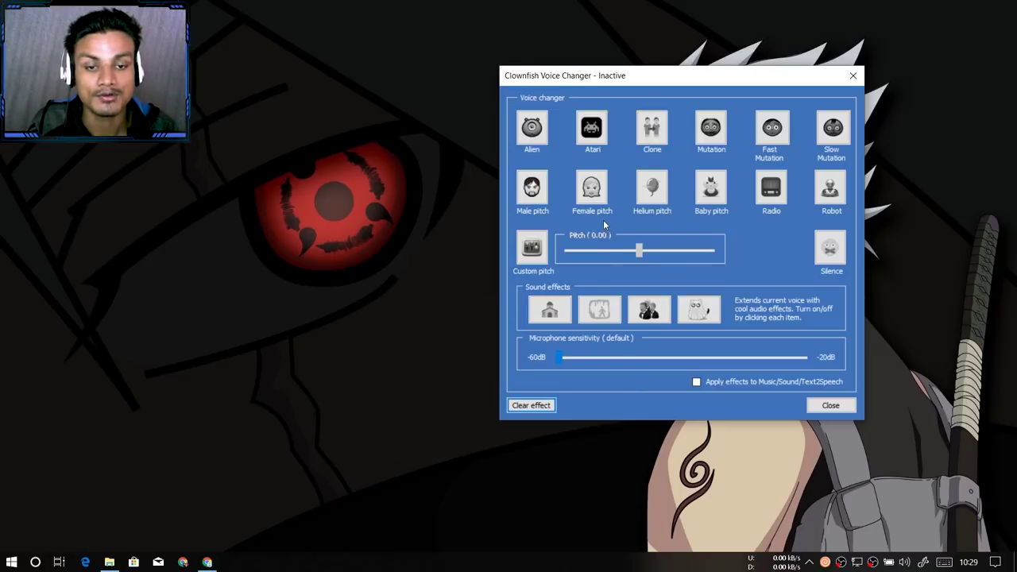
Apply and clear the Female pitch effect, then close the voice changer window.
left_click(600, 189)
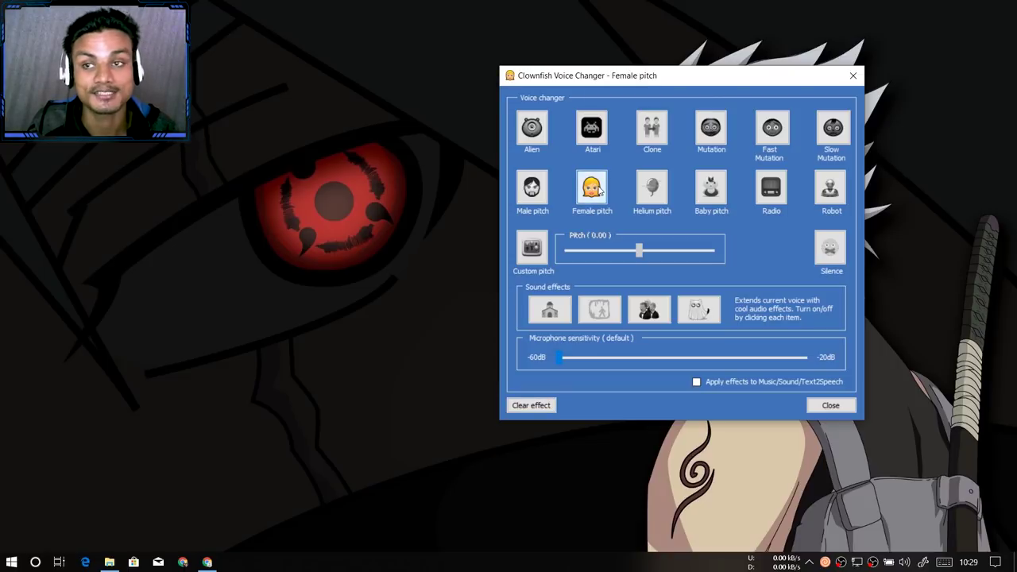
left_click(600, 189)
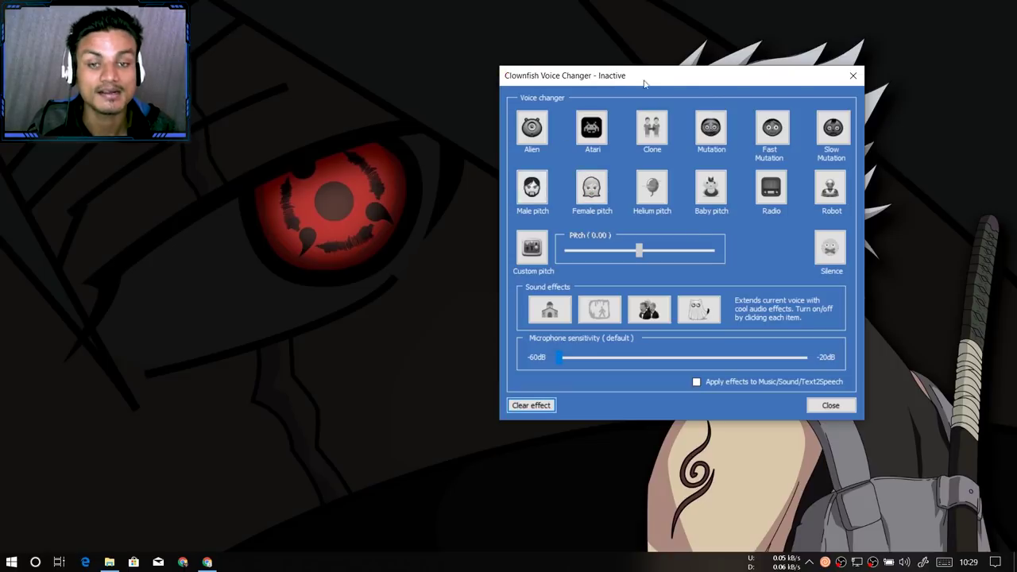
left_click(853, 76)
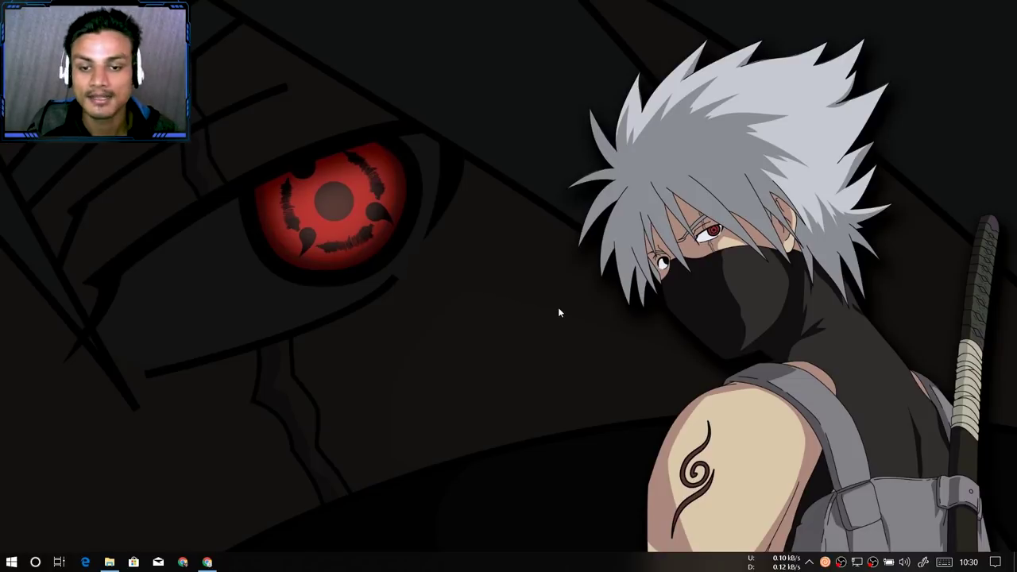
Bring the Chrome window back up from the taskbar.
left_click(207, 562)
right_click(207, 562)
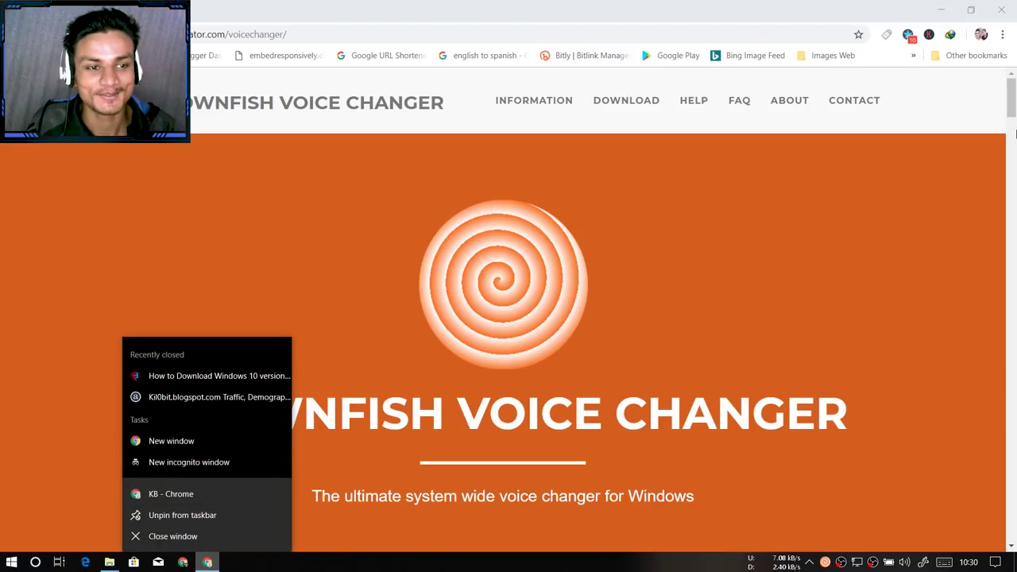
left_click(845, 179)
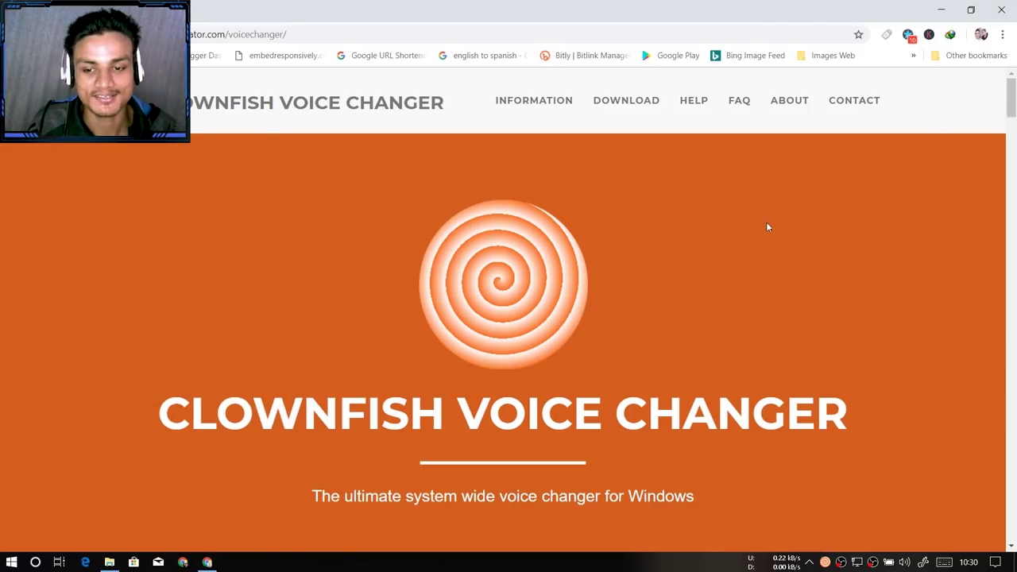
Scroll to the Download V0.91 section and request the 64bit Clownfish installer.
scroll(769, 225, "down", 2)
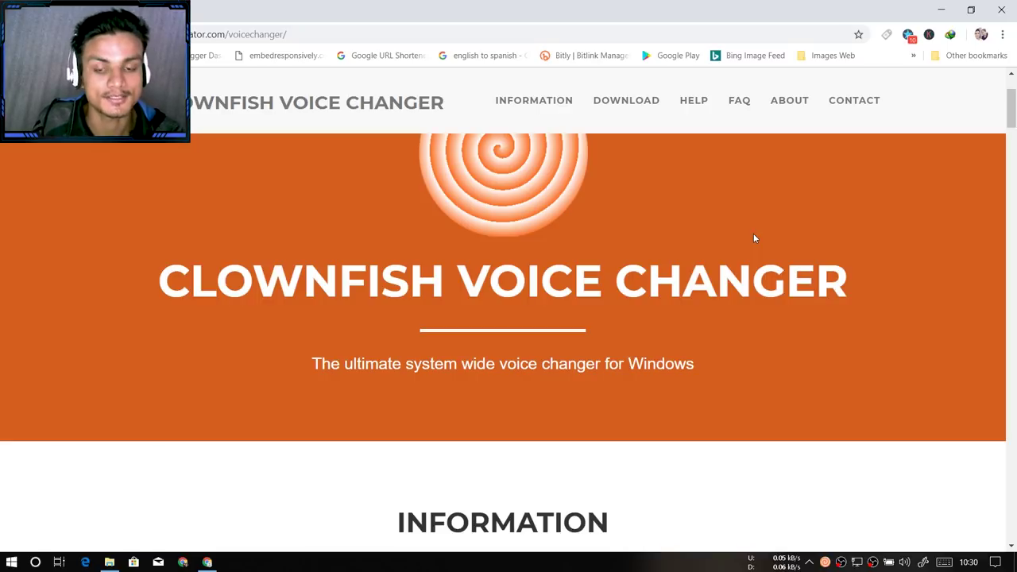
scroll(755, 238, "down", 5)
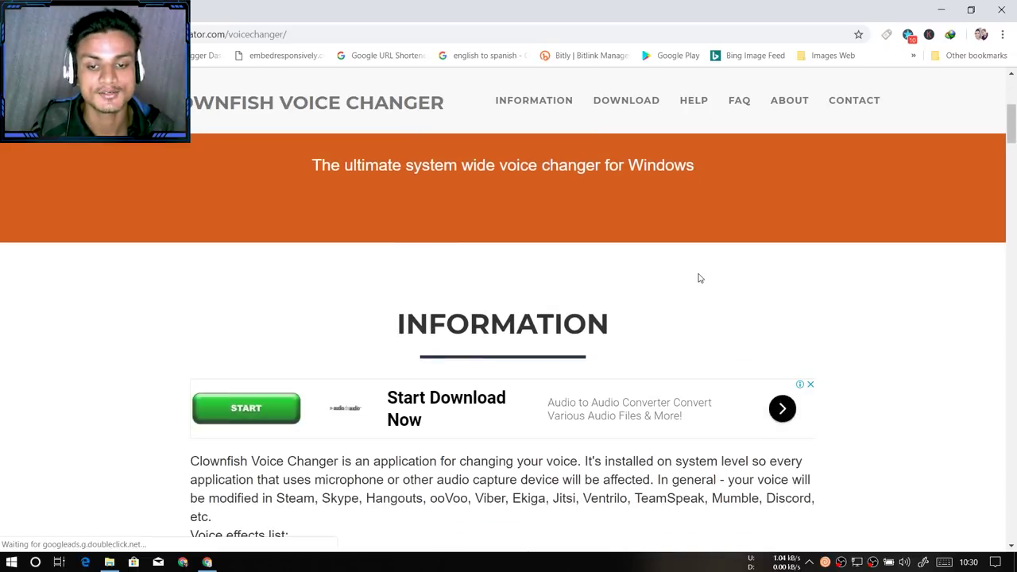
scroll(696, 276, "down", 5)
left_click_drag(647, 300, 365, 300)
left_click(717, 279)
scroll(817, 386, "down", 2)
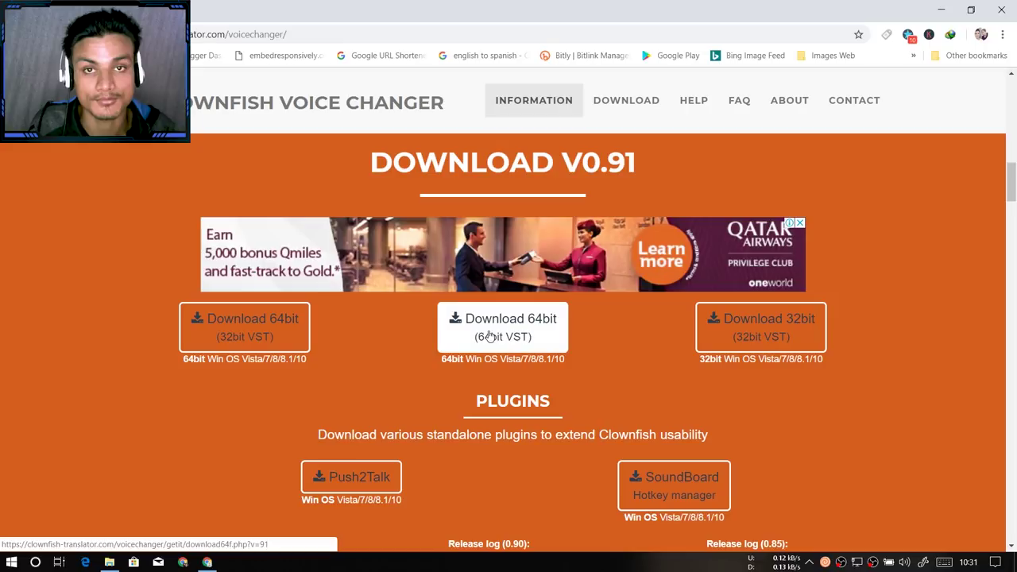
left_click(490, 336)
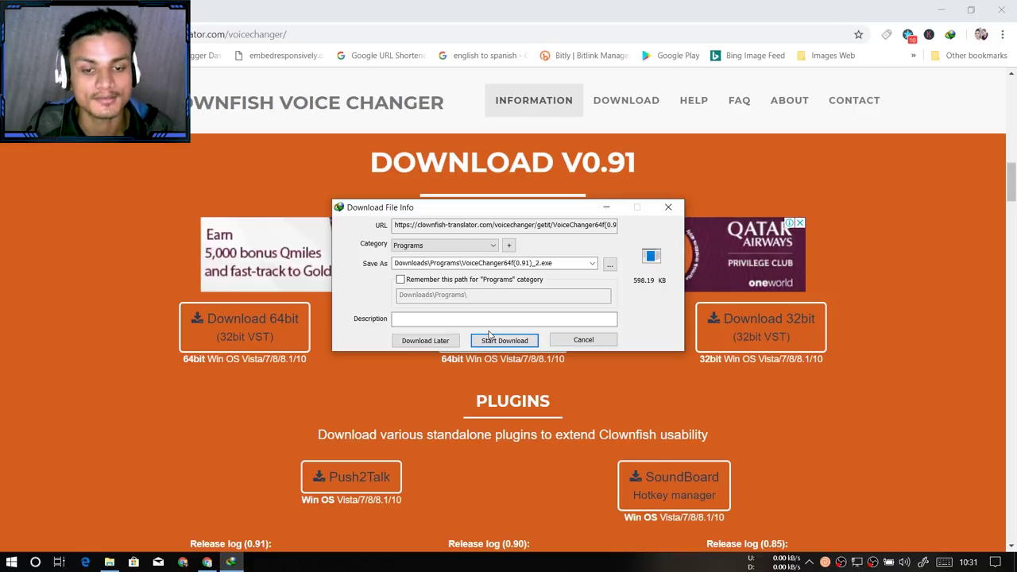
Cancel the VoiceChanger64f(0.91)_2.exe download in IDM and close Chrome.
left_click(583, 339)
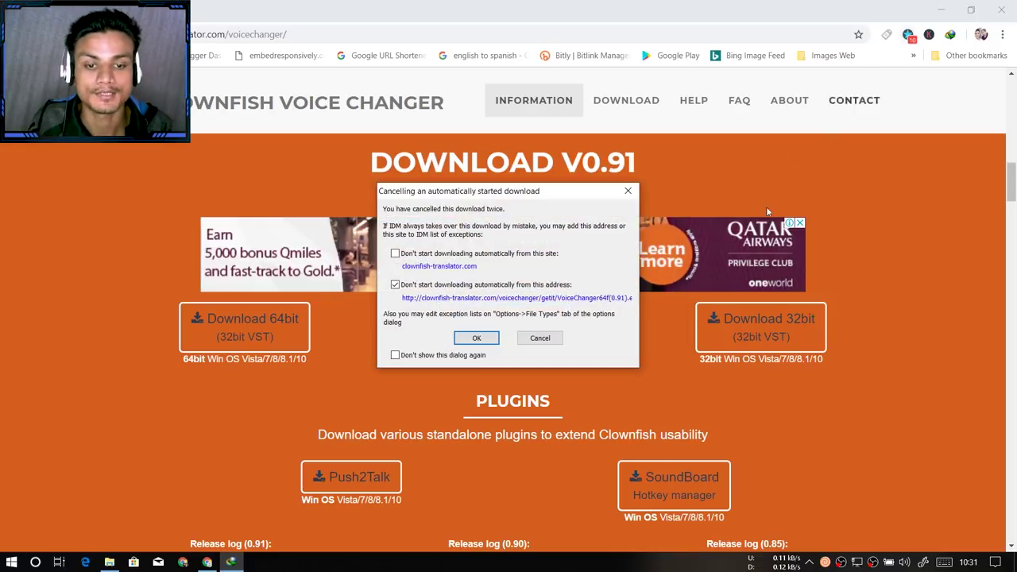
left_click(548, 340)
key("alt+F4")
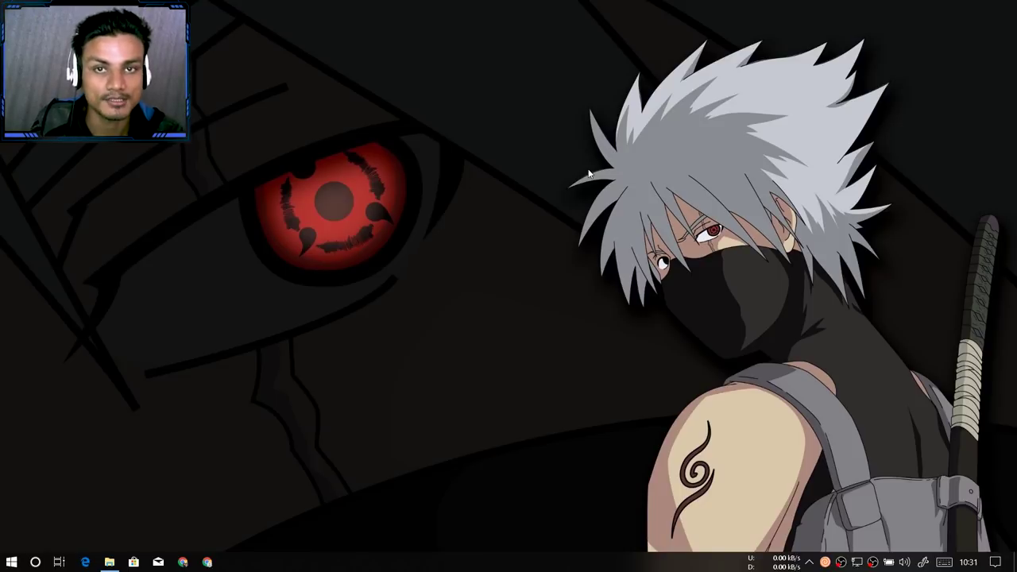
left_click(109, 562)
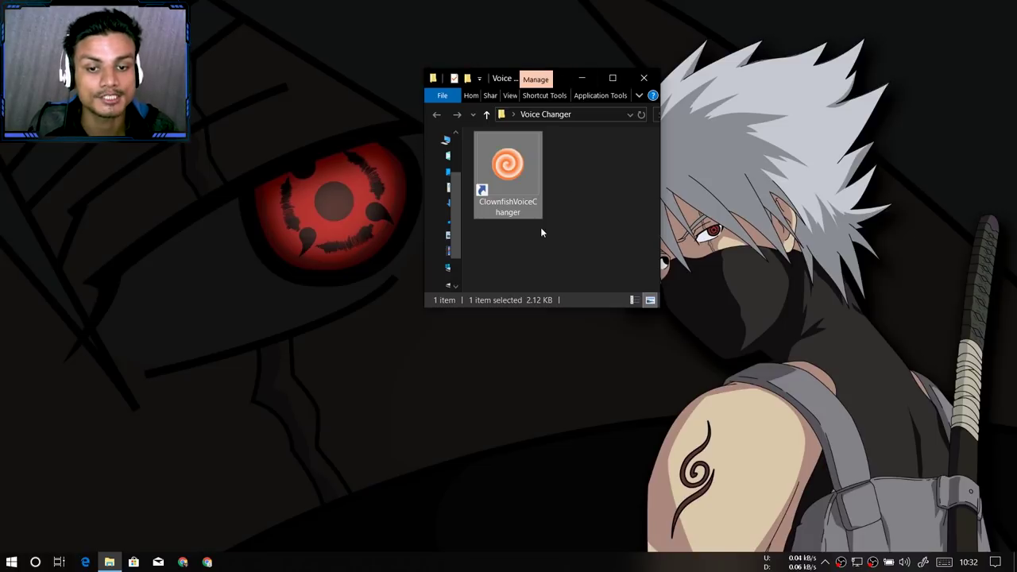
left_click_drag(586, 156, 513, 270)
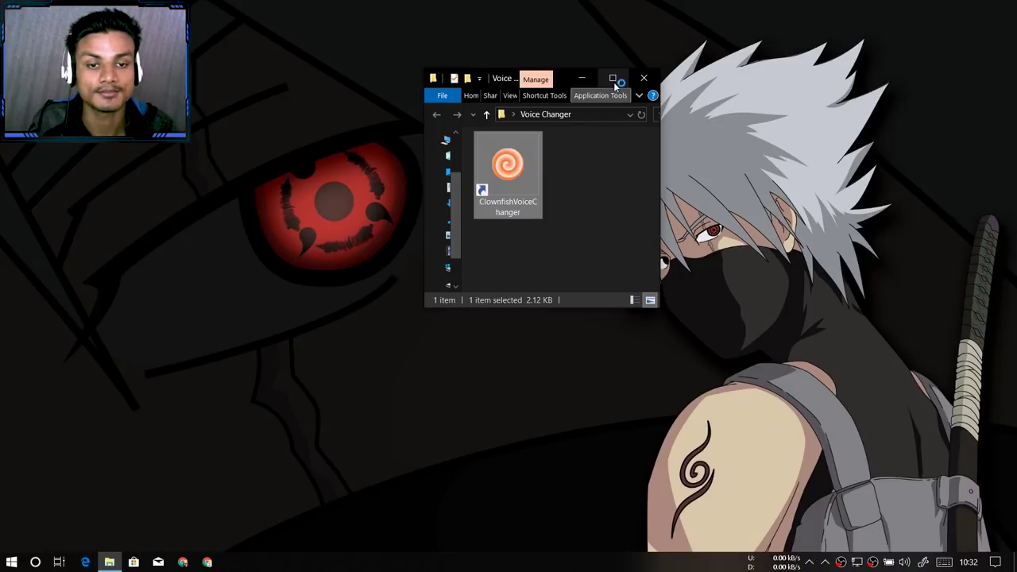
left_click(646, 77)
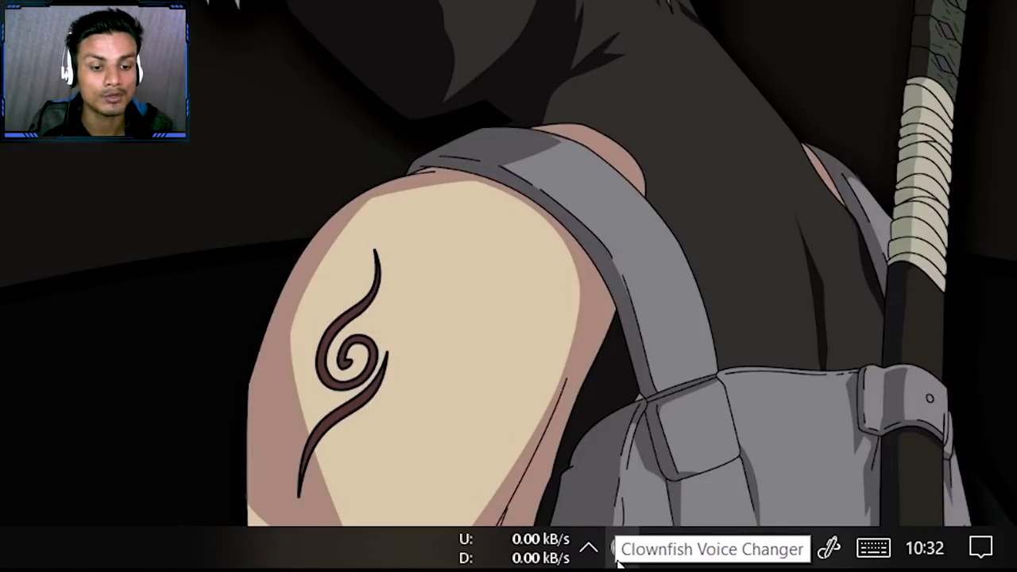
Show and hide the hidden notification-area icons panel a few times.
left_click(589, 549)
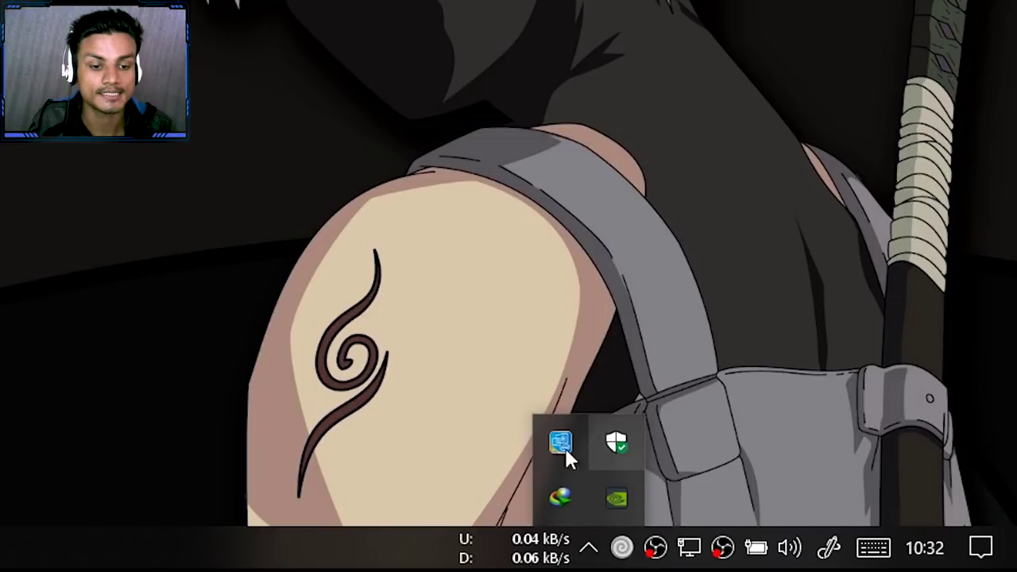
left_click(589, 549)
left_click(587, 549)
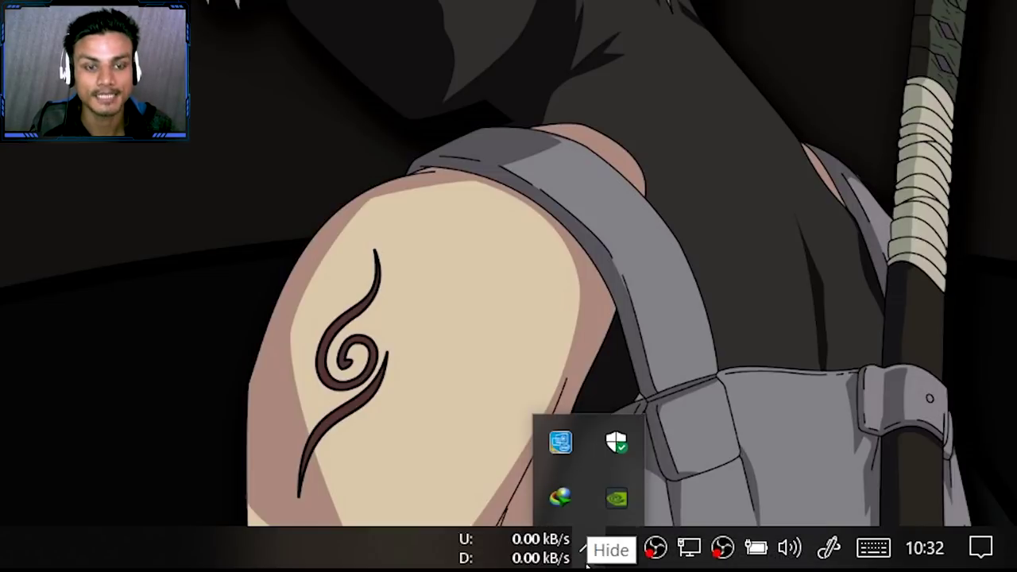
left_click(589, 549)
left_click(593, 546)
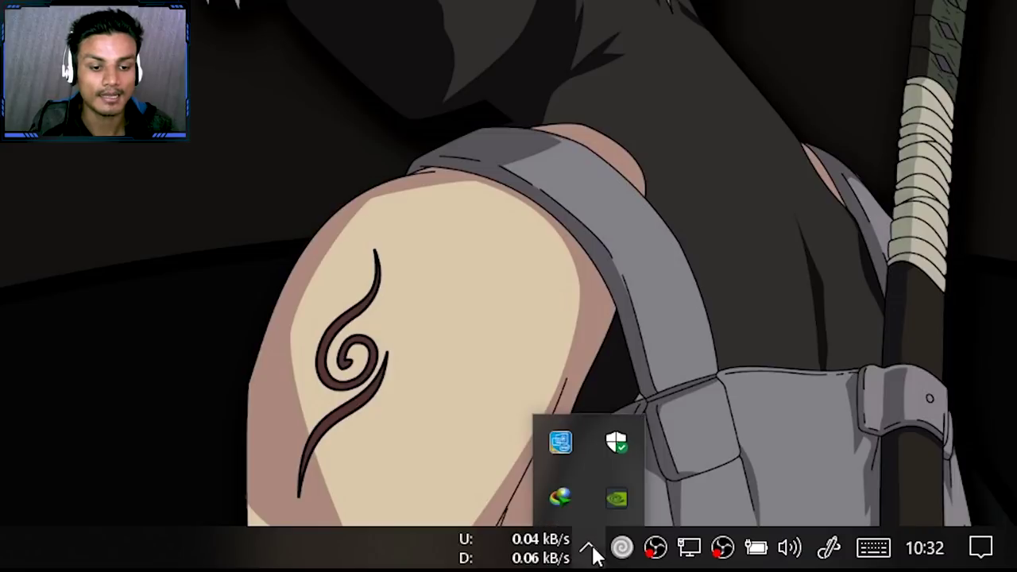
Move the NVIDIA icon to the visible tray and back, then open Clownfish's tray menu.
left_click_drag(613, 497, 588, 548)
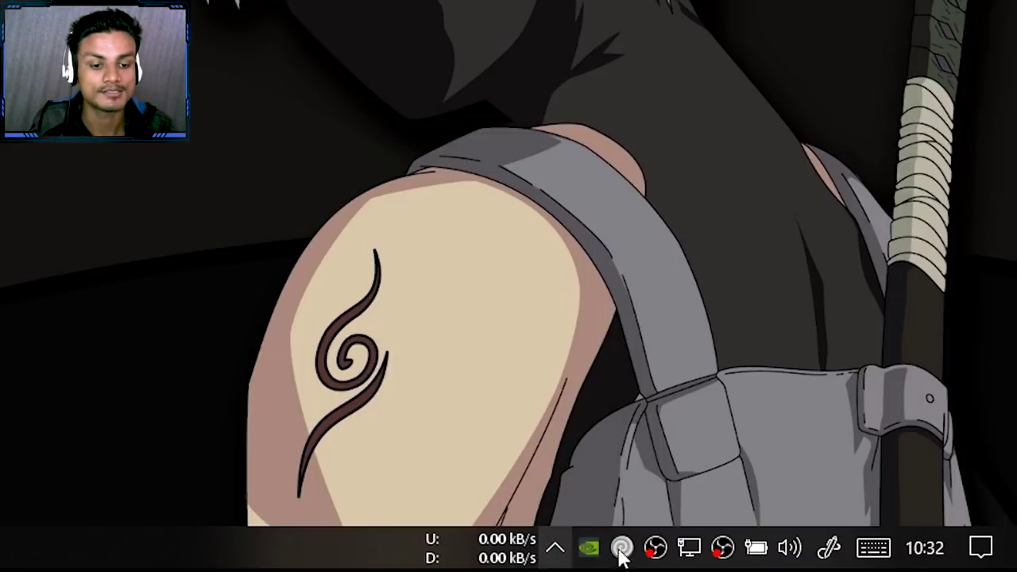
left_click(563, 556)
left_click_drag(589, 548, 622, 501)
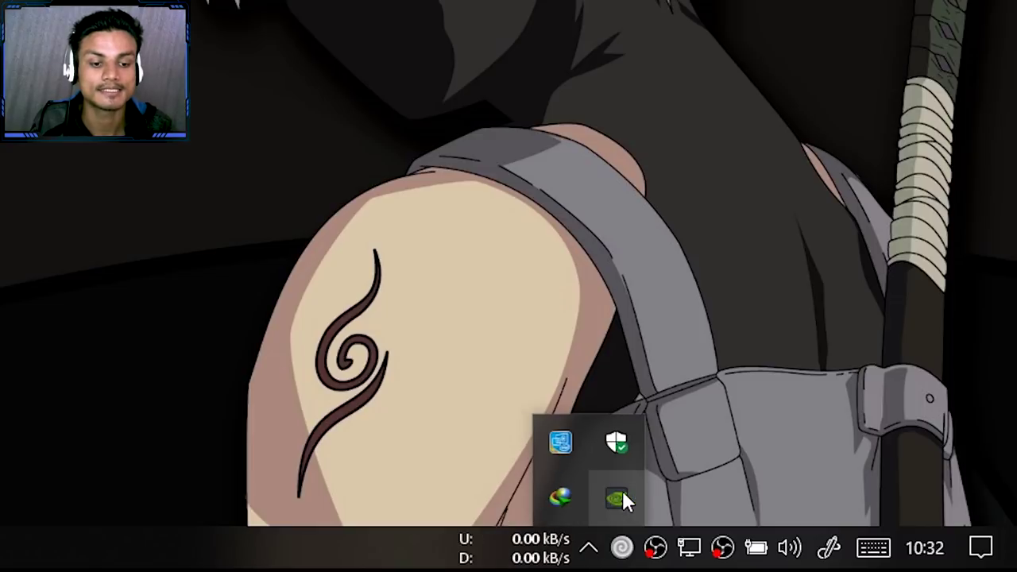
left_click(591, 558)
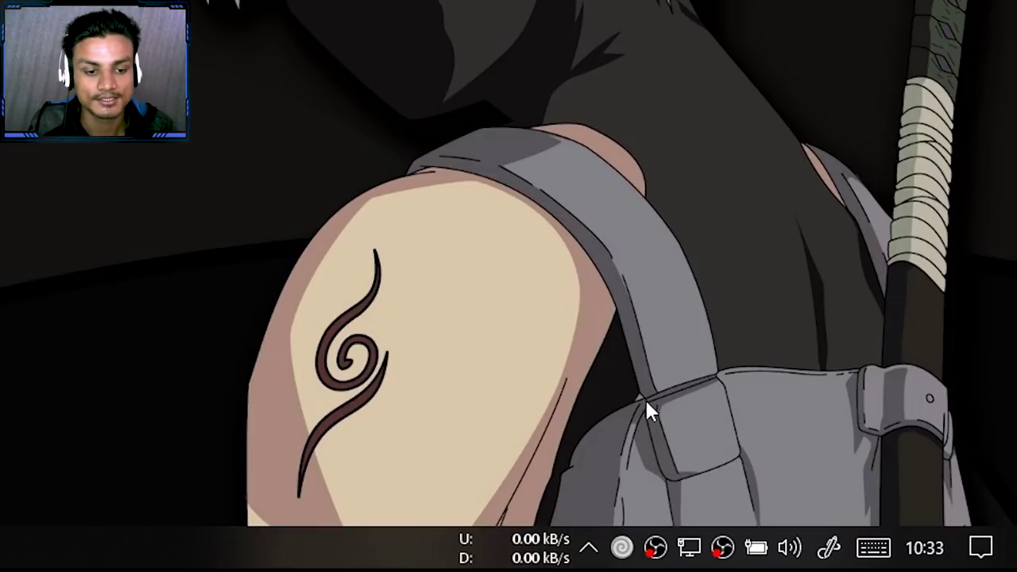
right_click(624, 559)
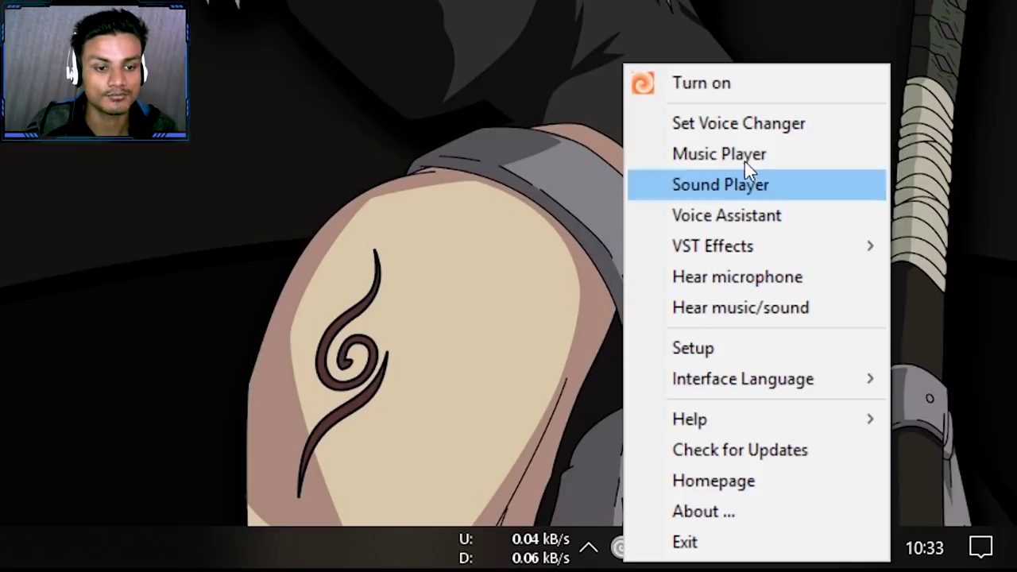
Turn Clownfish on and open the Set Voice Changer window, shifting it slightly left.
left_click(737, 91)
right_click(622, 548)
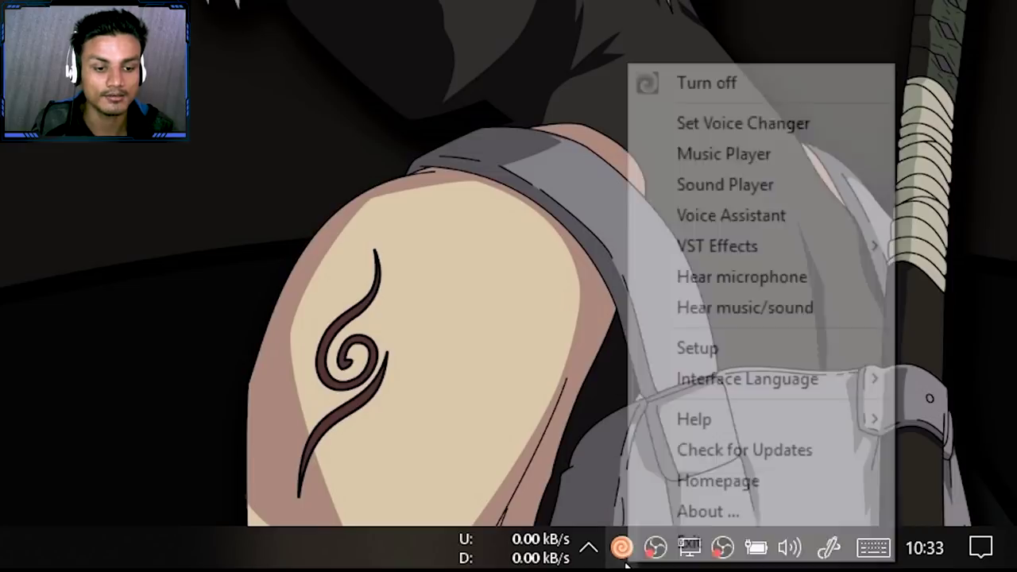
left_click(756, 133)
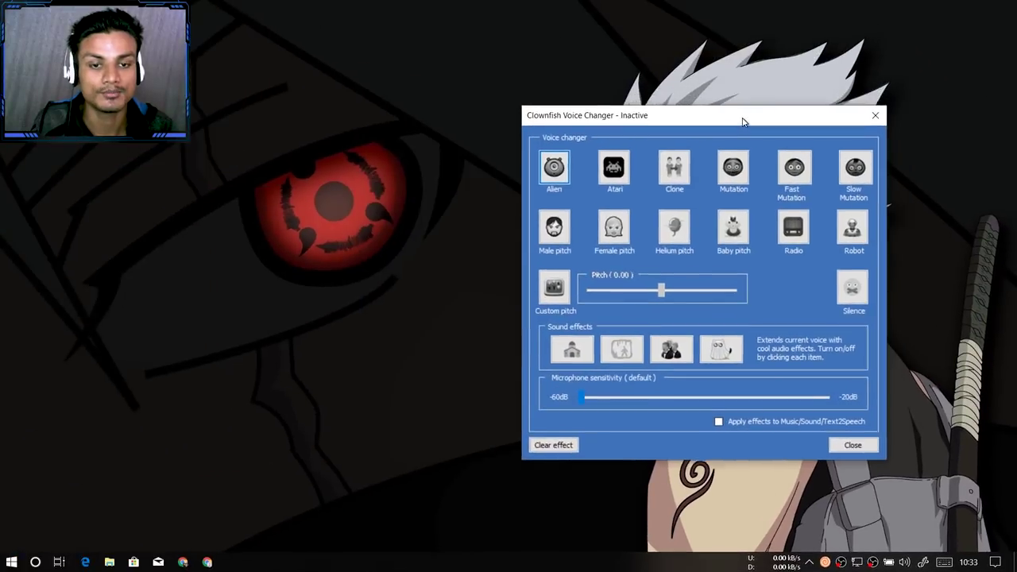
left_click_drag(744, 120, 730, 124)
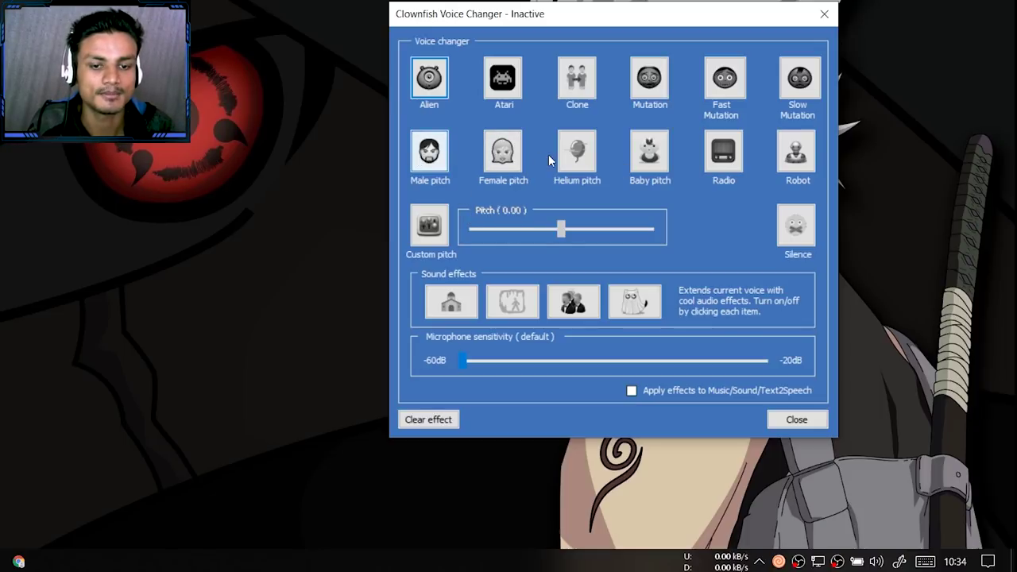
Select the Female pitch preset in the Voice changer grid.
left_click(503, 152)
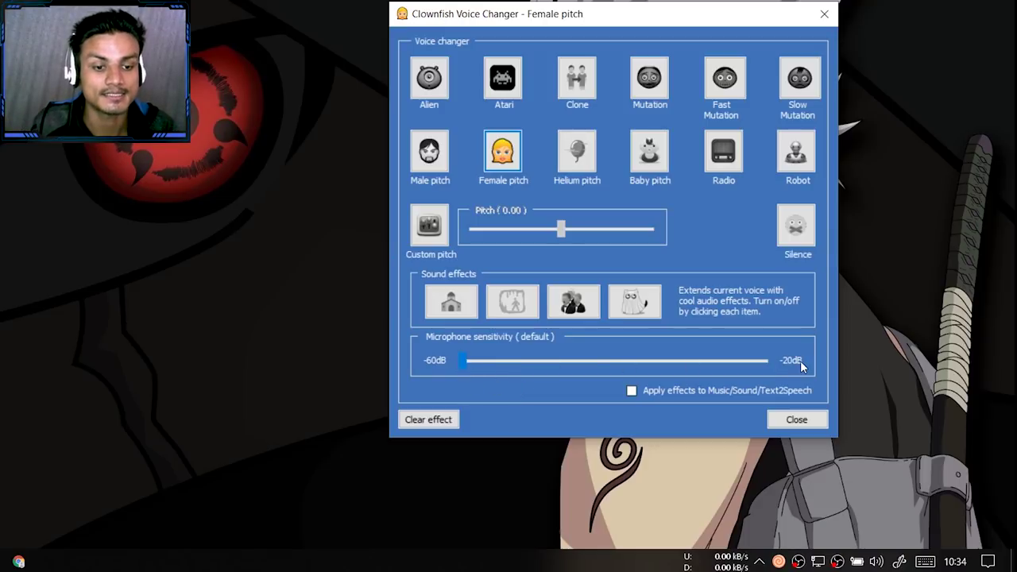
left_click(463, 364)
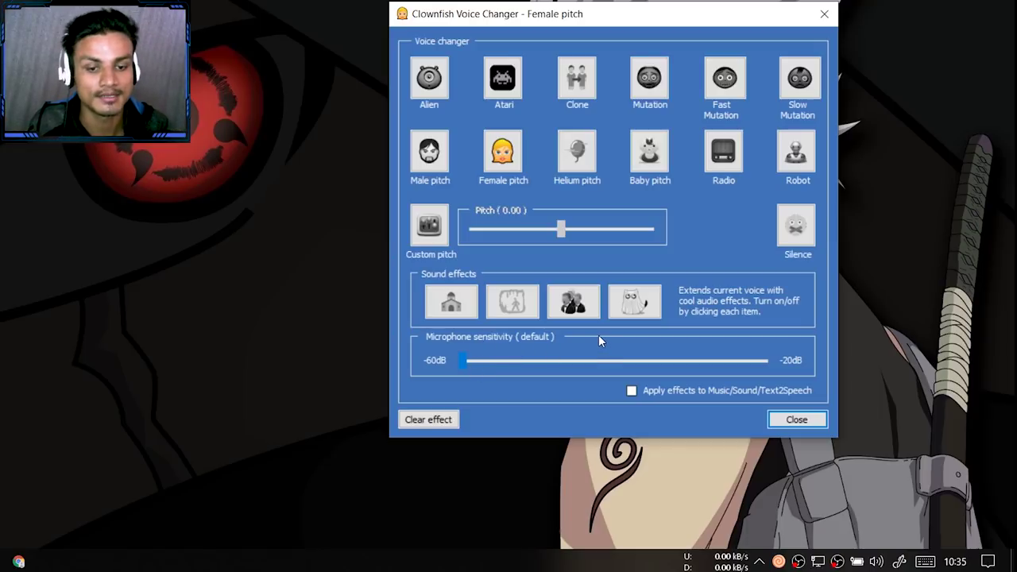
right_click(779, 561)
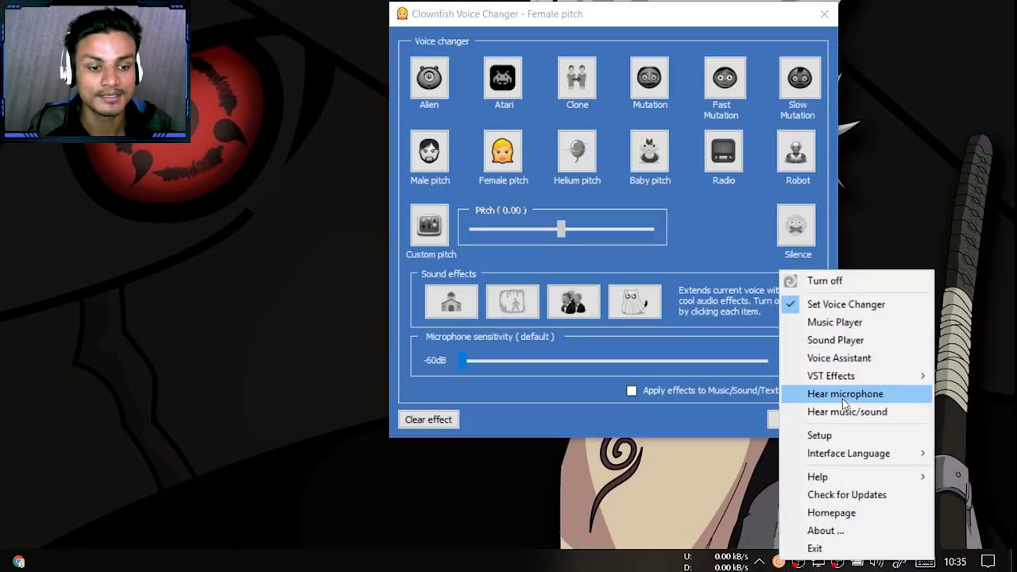
Toggle Hear microphone on and off, clear Female pitch, and close the effect window.
right_click(777, 562)
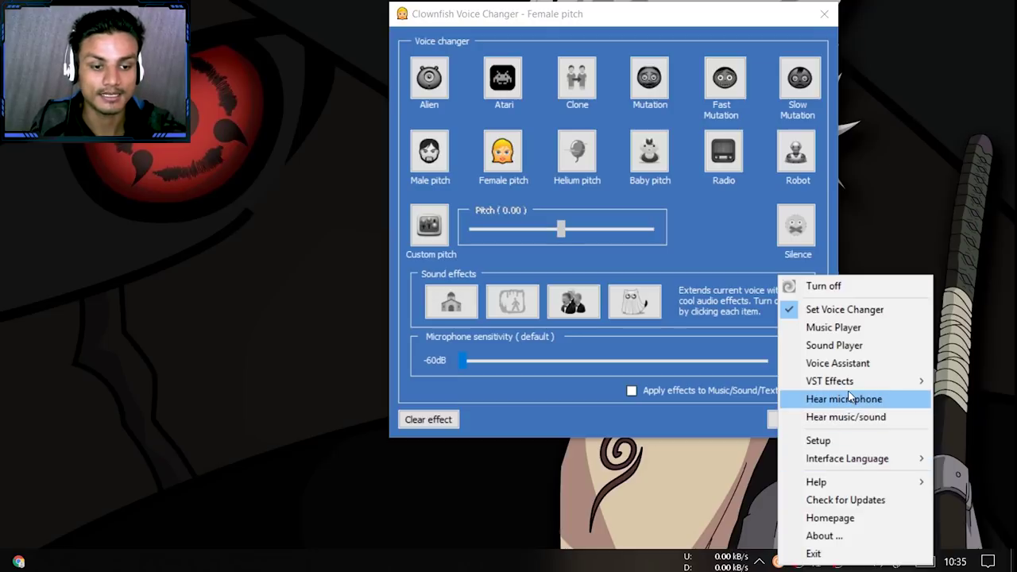
left_click(819, 401)
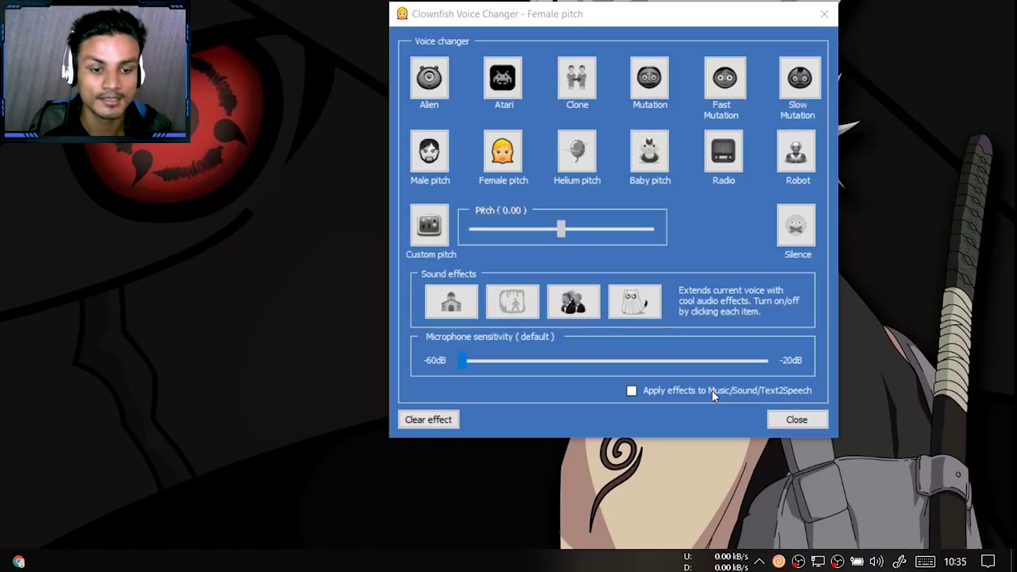
right_click(779, 561)
left_click(834, 401)
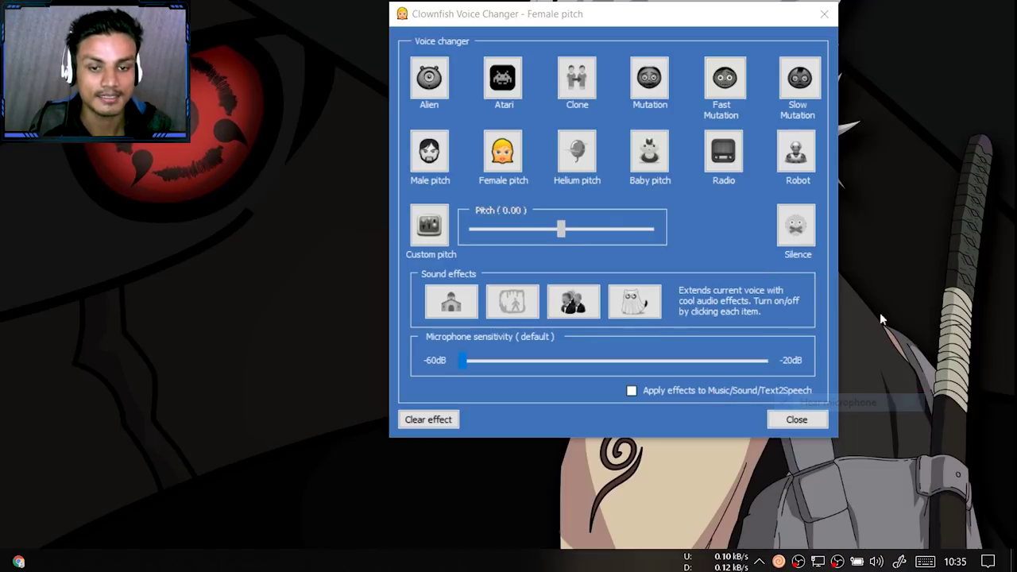
left_click(455, 421)
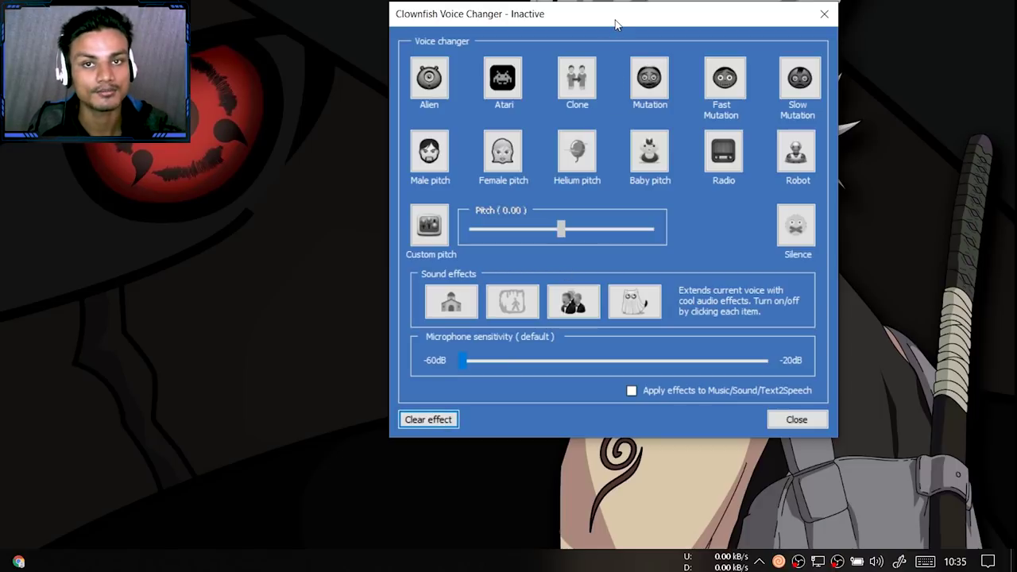
left_click(824, 16)
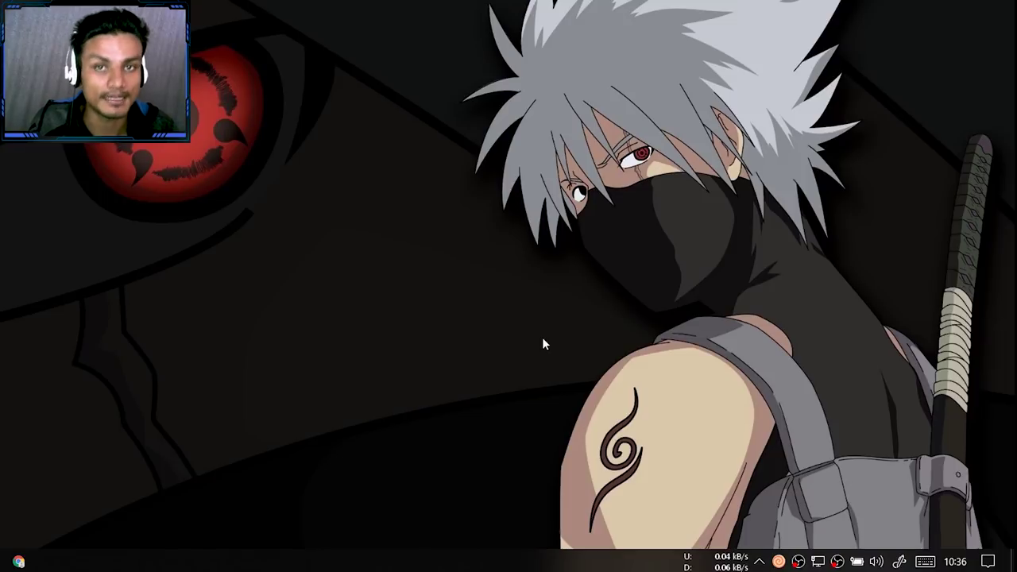
Open the Windows Sound dialog from the speaker icon and show its Recording tab.
right_click(876, 562)
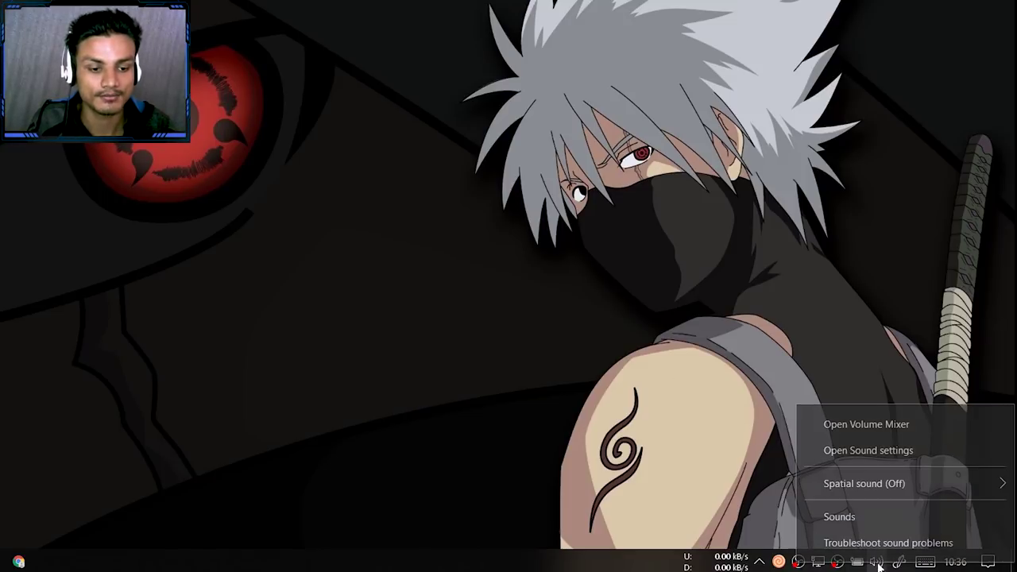
left_click(868, 511)
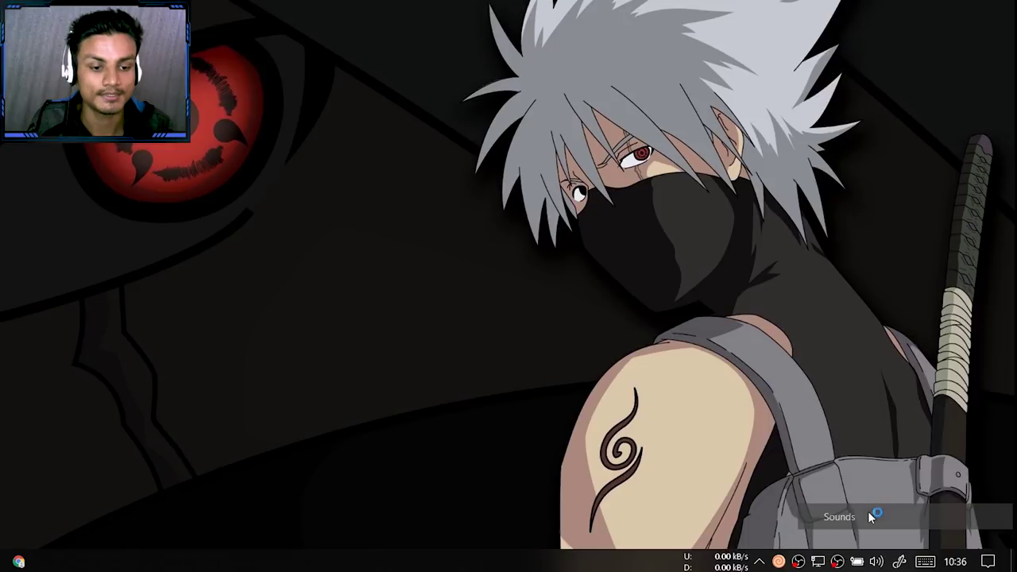
left_click_drag(53, 6, 840, 57)
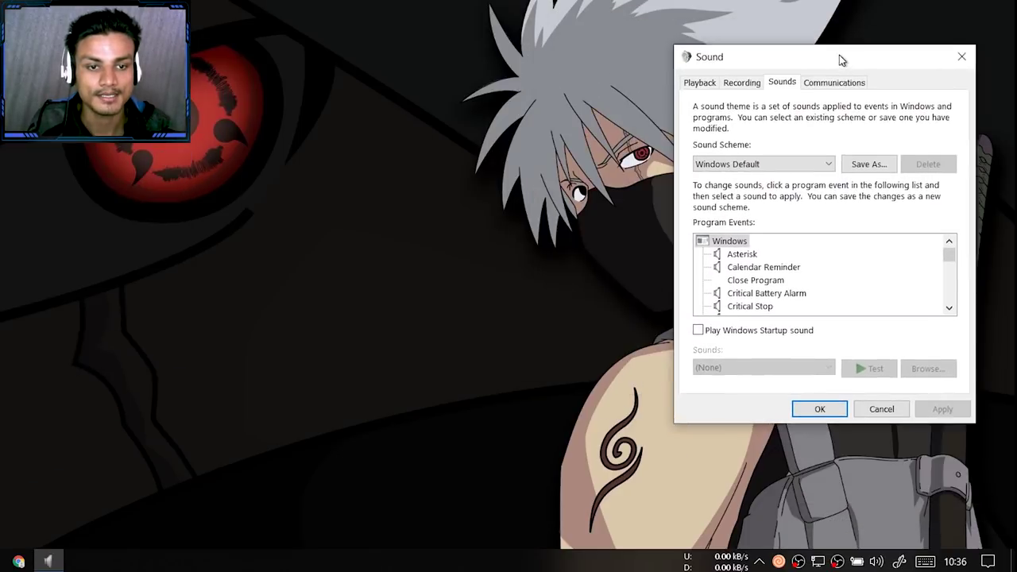
left_click(742, 81)
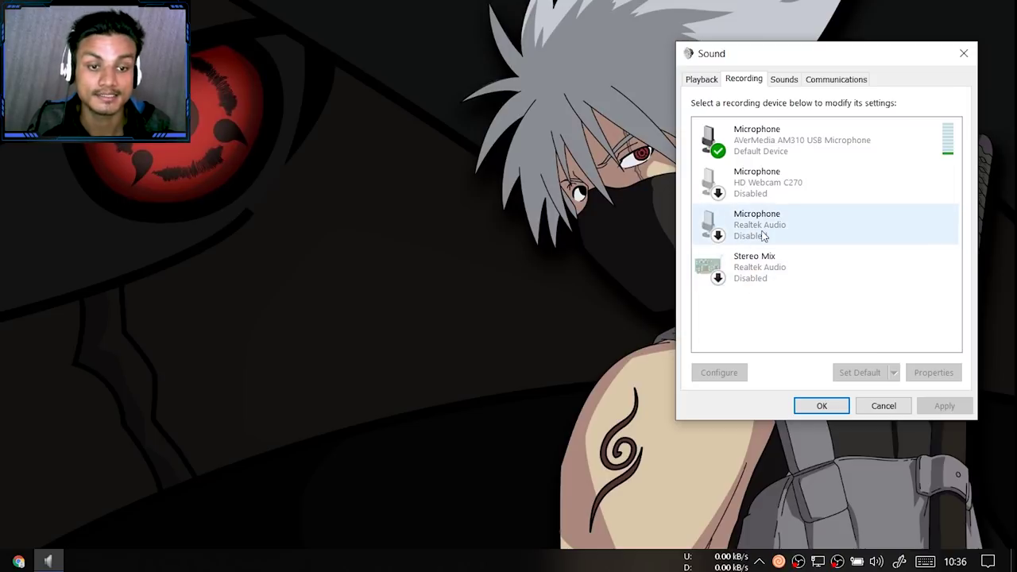
Select Stereo Mix, AVerMedia, HD Webcam C270 and Realtek microphones in turn.
left_click(759, 275)
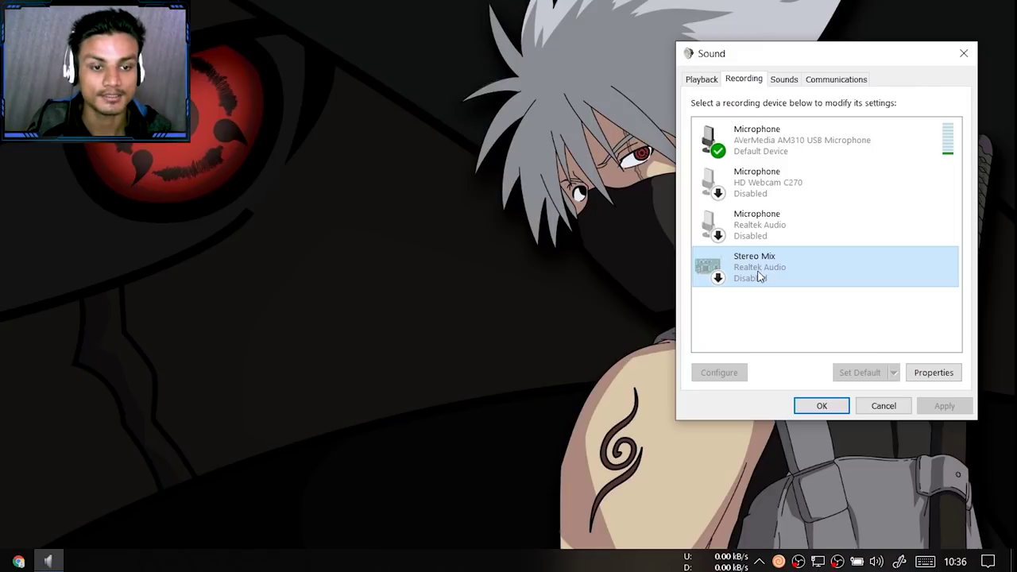
left_click(786, 137)
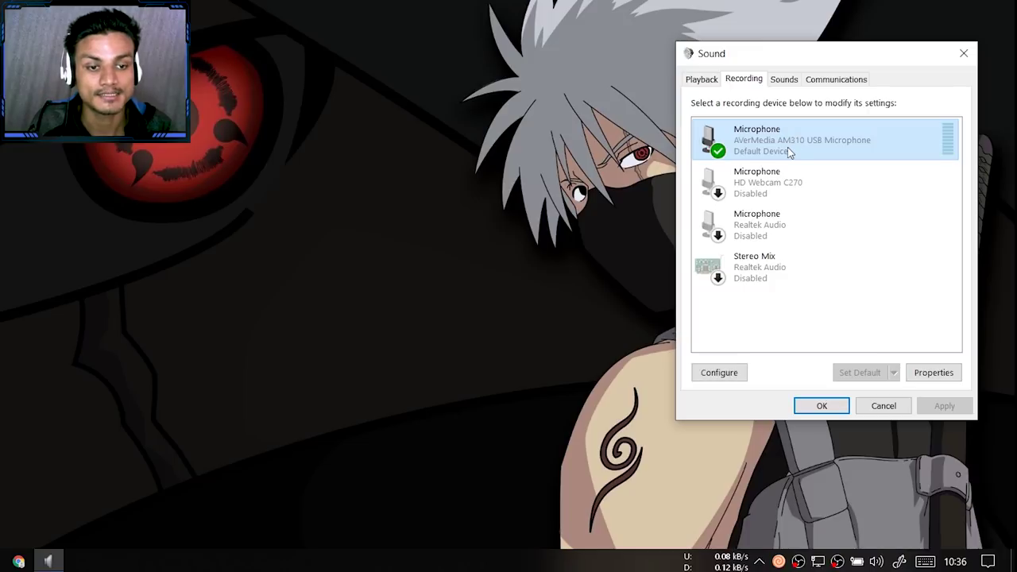
left_click(761, 180)
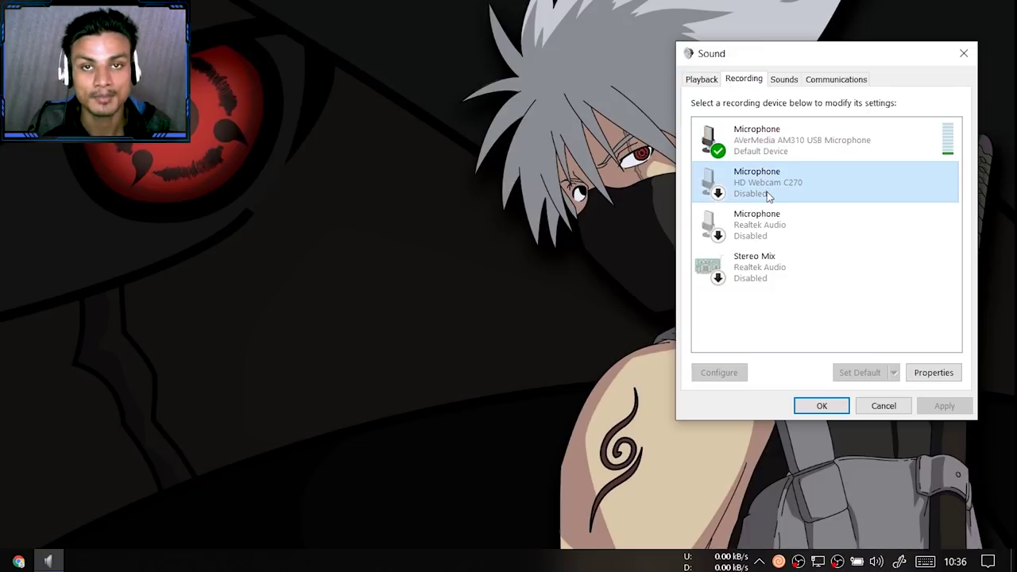
left_click(770, 231)
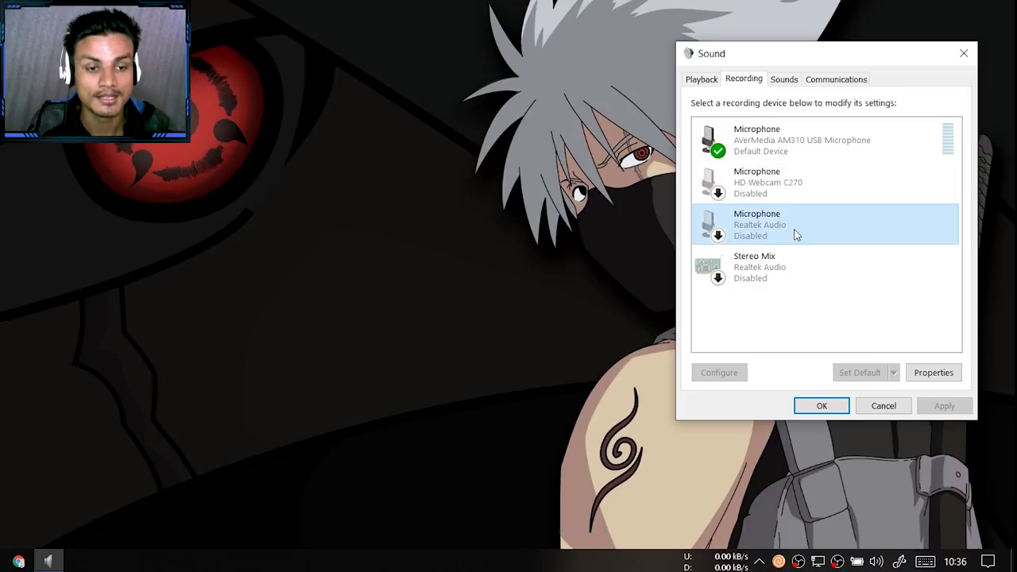
left_click(780, 186)
left_click(750, 211)
left_click(772, 185)
left_click(775, 213)
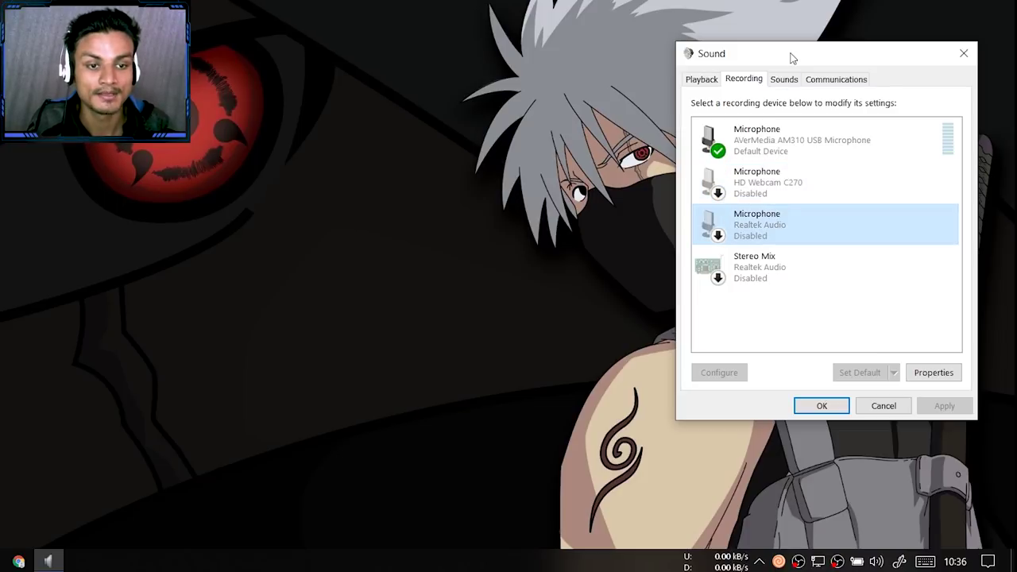
left_click_drag(790, 58, 803, 45)
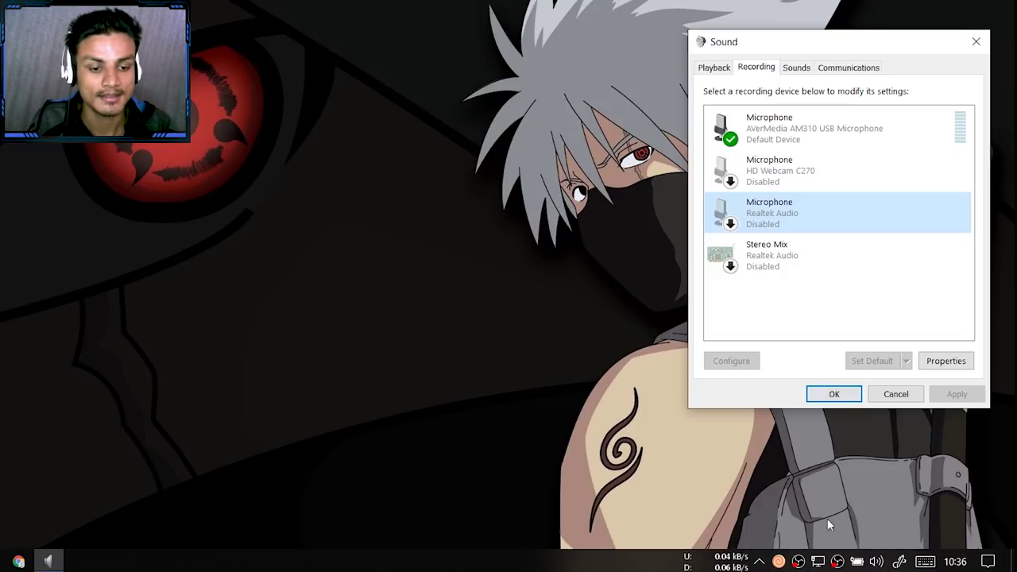
Turn Clownfish off and open its Setup window, centred on screen.
right_click(779, 561)
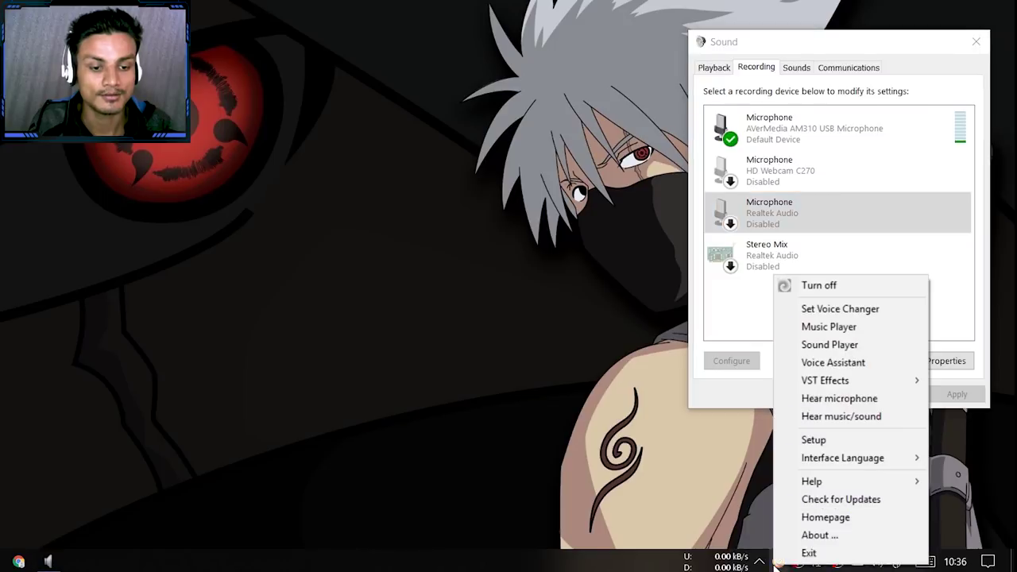
left_click(820, 285)
right_click(779, 561)
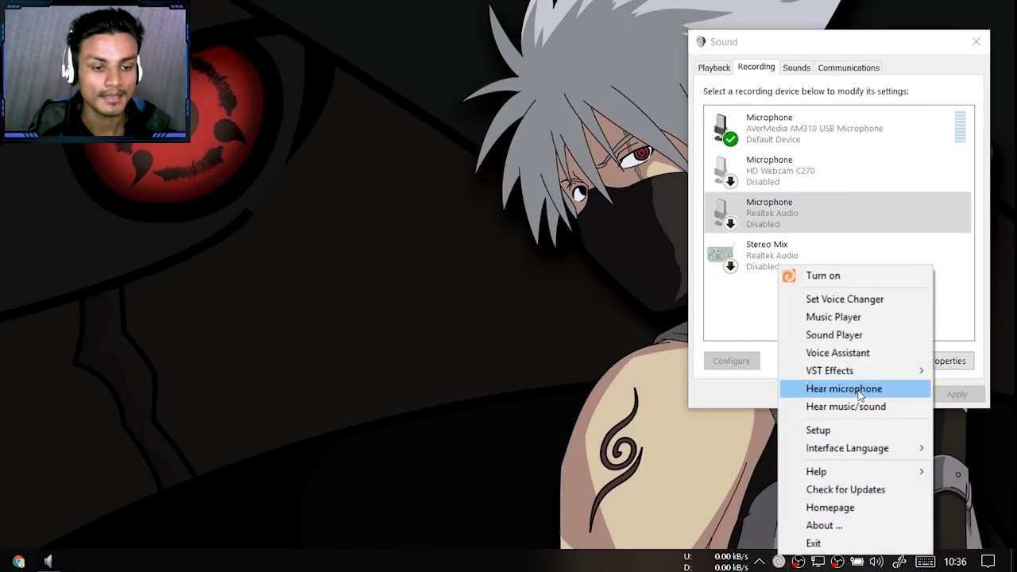
left_click(831, 428)
left_click_drag(66, 9, 581, 102)
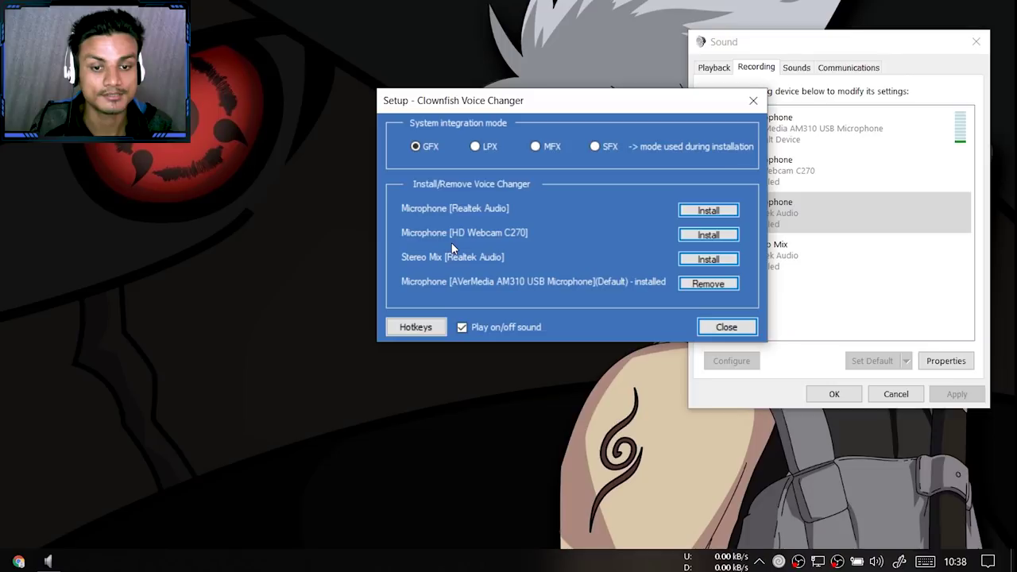
left_click(711, 234)
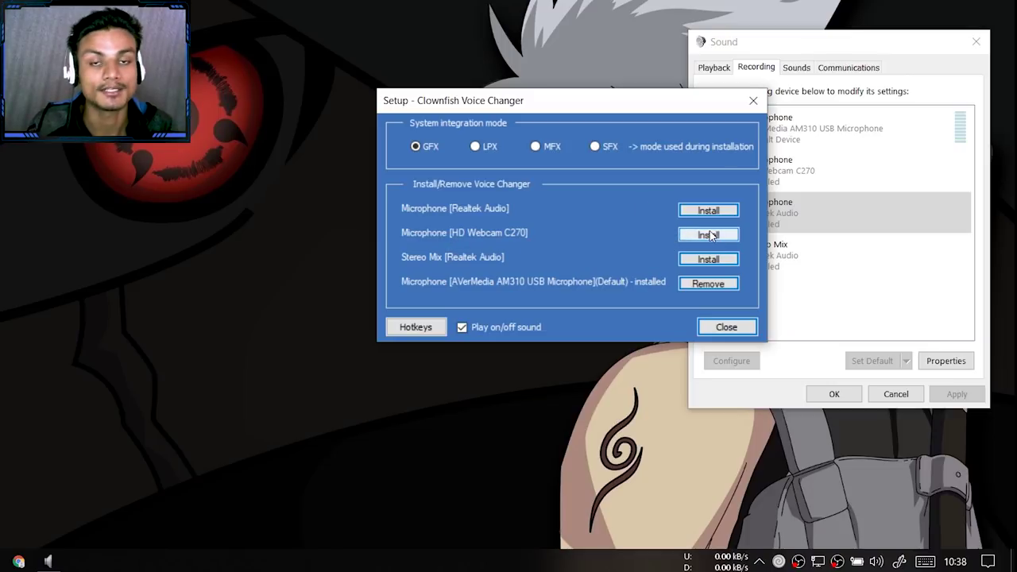